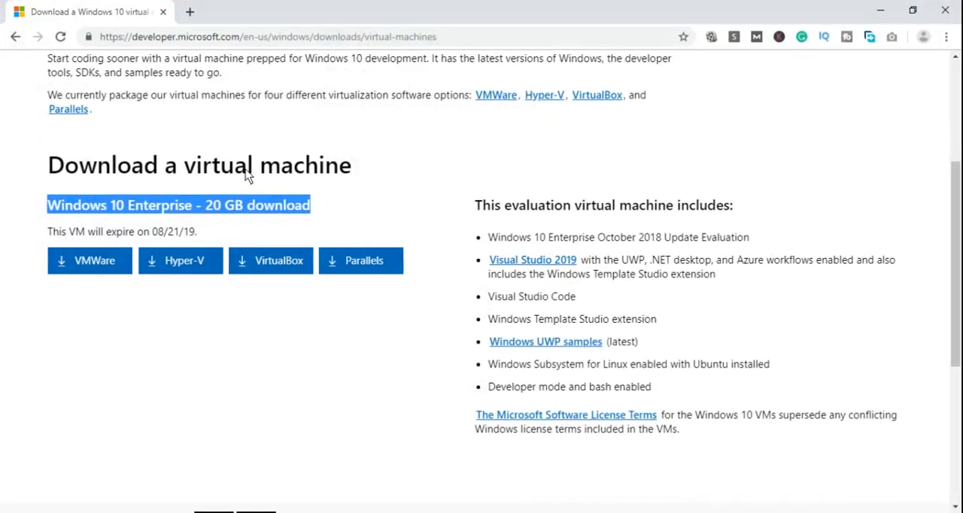
Highlight the Windows 10 Enterprise download heading on the virtual machines page and close the browser.
{"action": "left_click", "coordinate": [175, 40]}
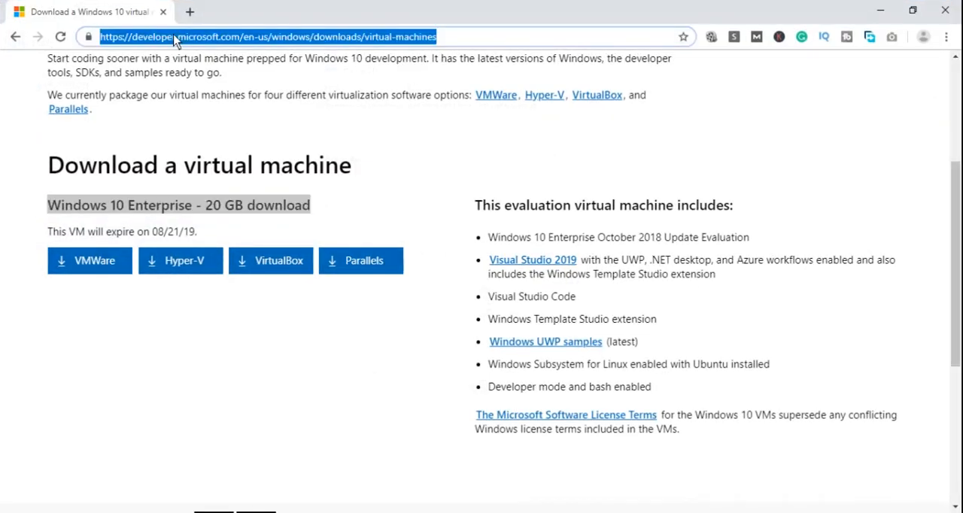
{"action": "left_click", "coordinate": [12, 216]}
{"action": "left_click_drag", "start_coordinate": [49, 205], "coordinate": [321, 204]}
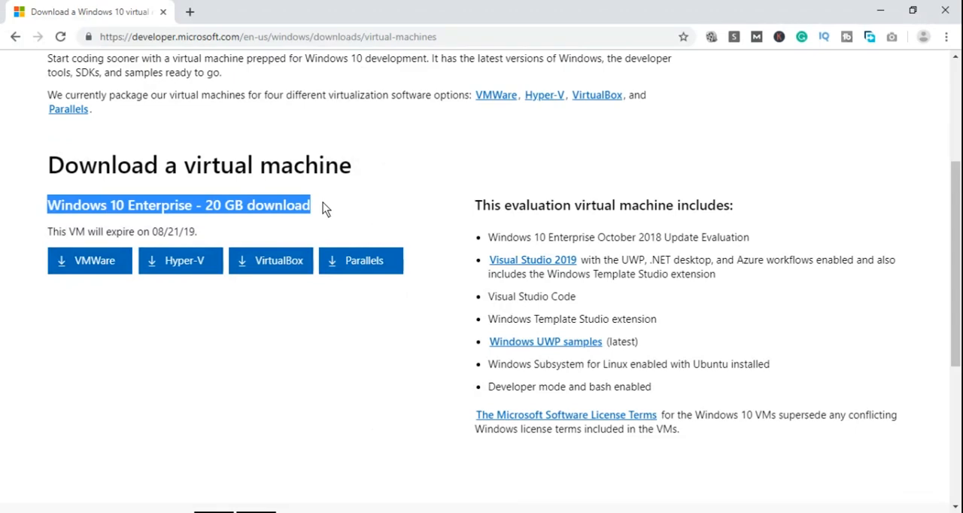
{"action": "left_click", "coordinate": [945, 9]}
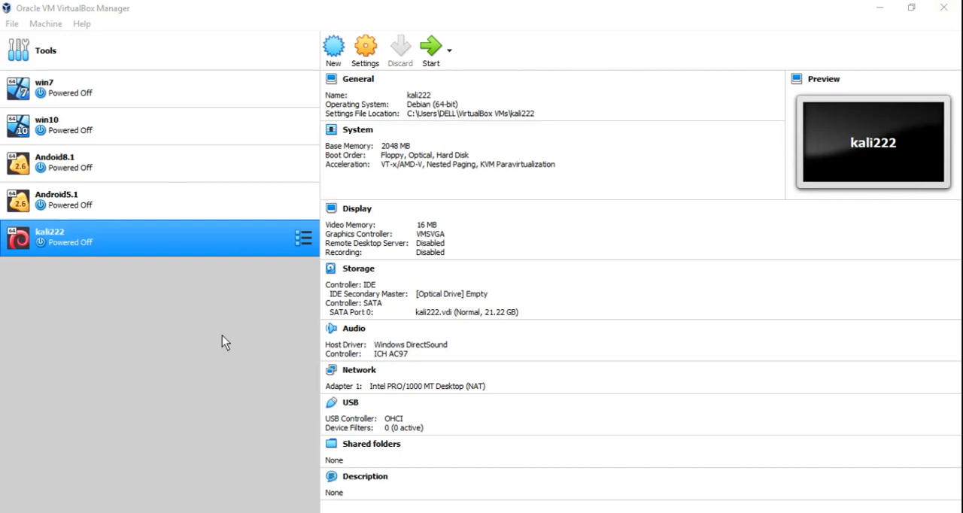
Start creating a new virtual machine named win10new.
{"action": "left_click", "coordinate": [333, 62]}
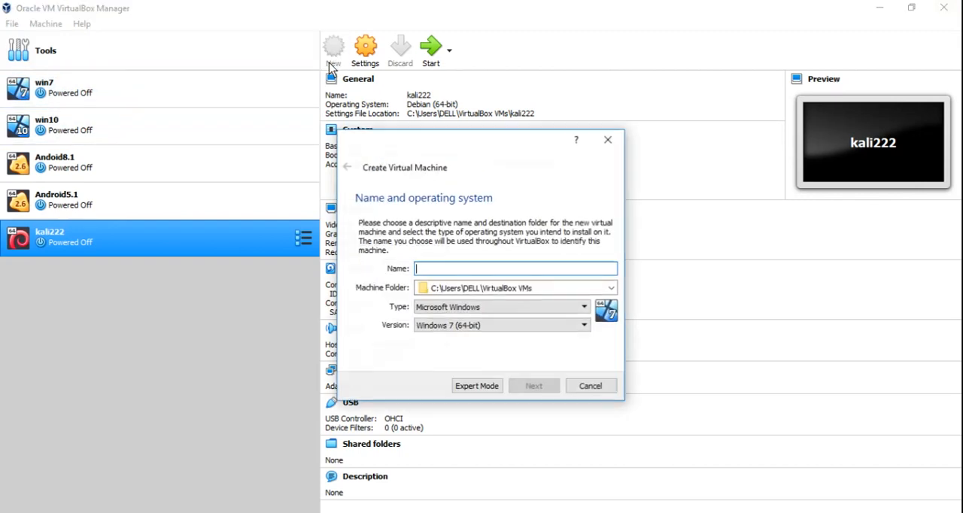
{"action": "type", "text": "win1"}
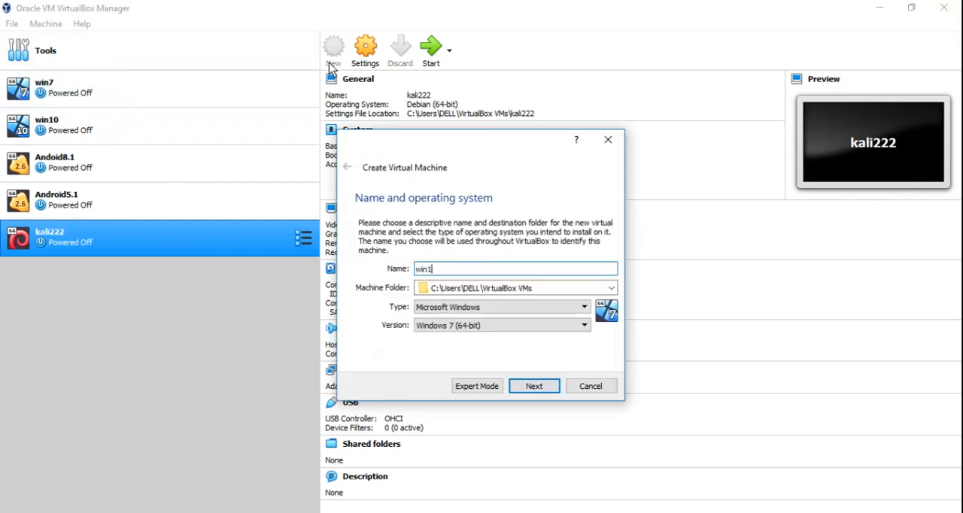
{"action": "type", "text": "0new"}
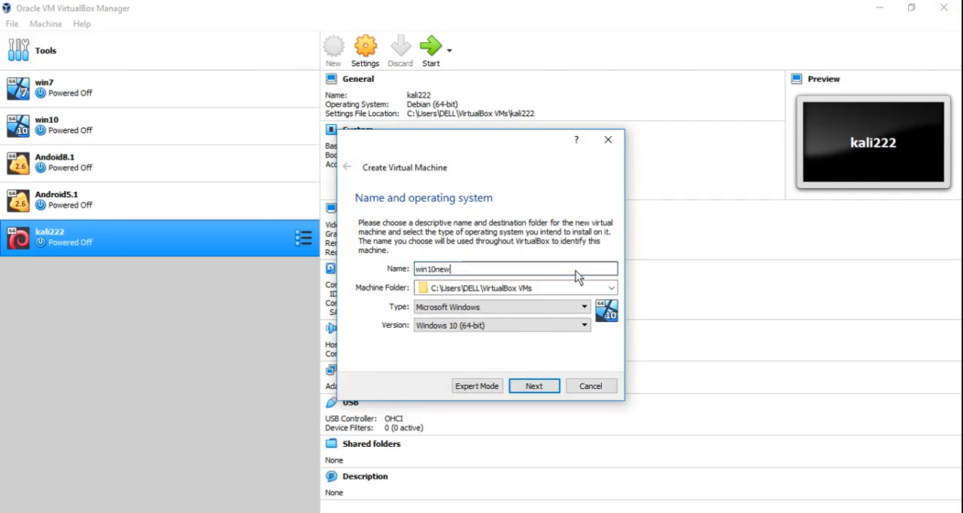
Set the machine folder to the Movies & Songs (E:) drive and continue to the next page.
{"action": "left_click", "coordinate": [611, 288]}
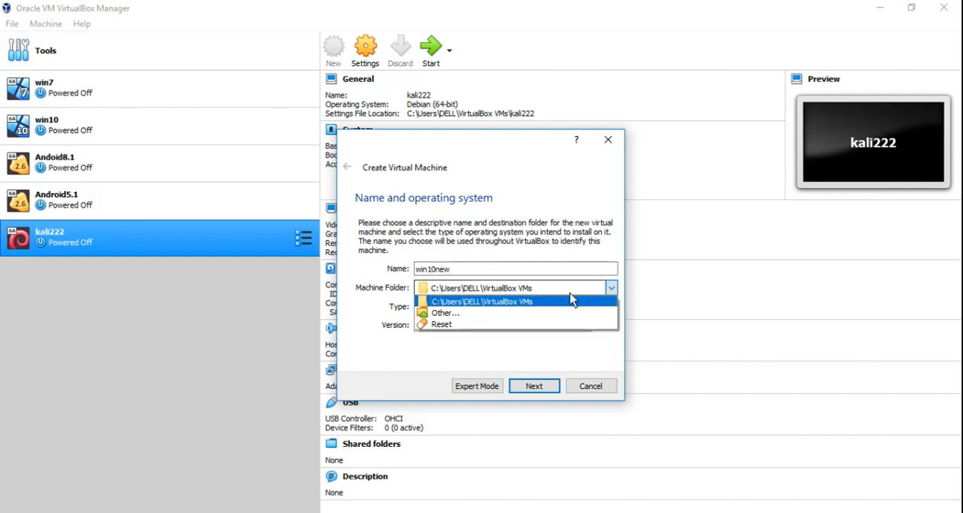
{"action": "left_click", "coordinate": [504, 316]}
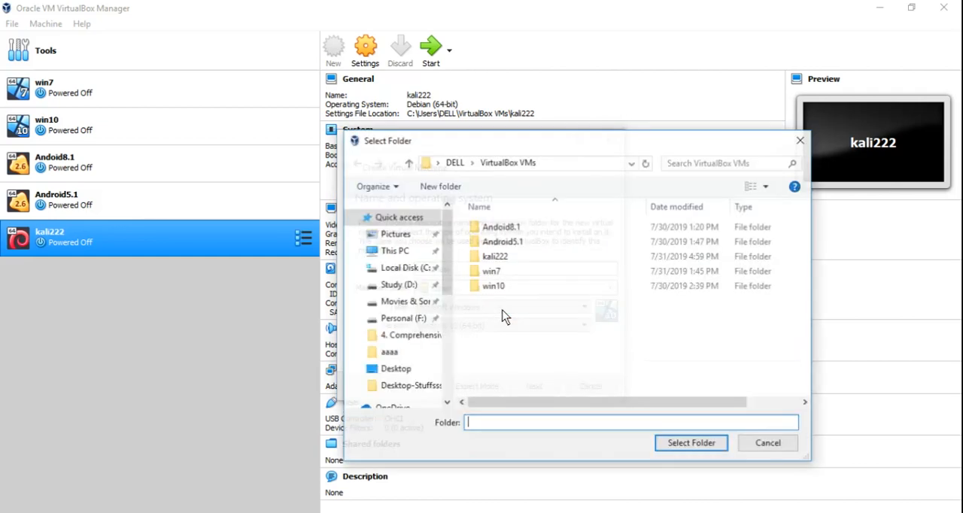
{"action": "left_click", "coordinate": [407, 304]}
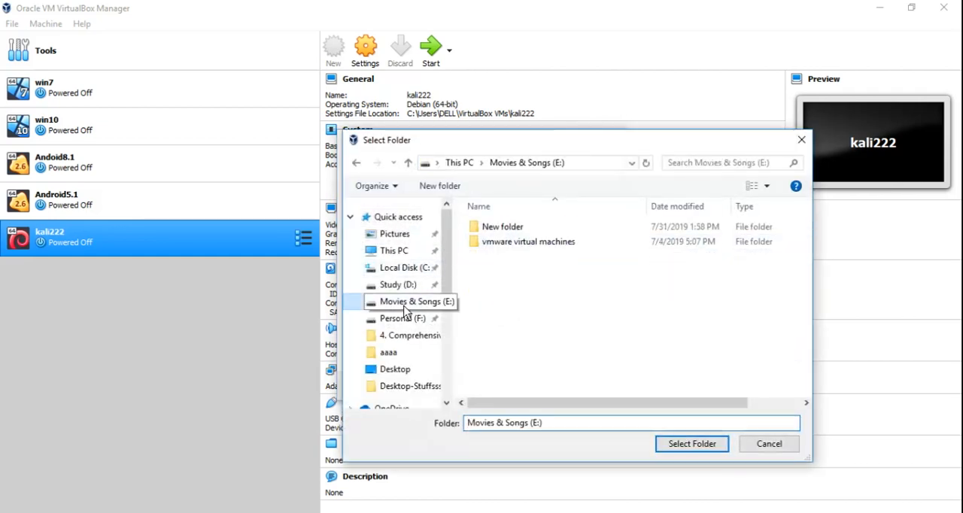
{"action": "left_click", "coordinate": [691, 445]}
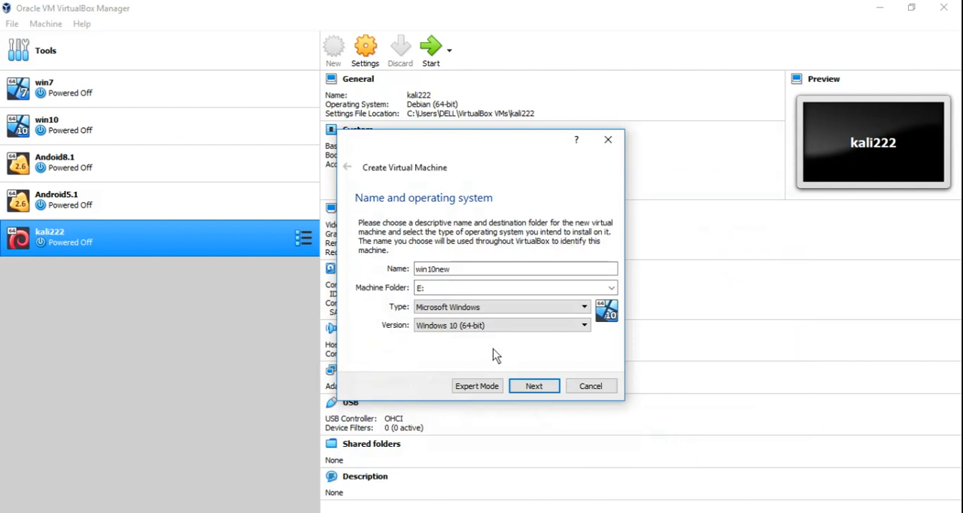
{"action": "left_click", "coordinate": [533, 387]}
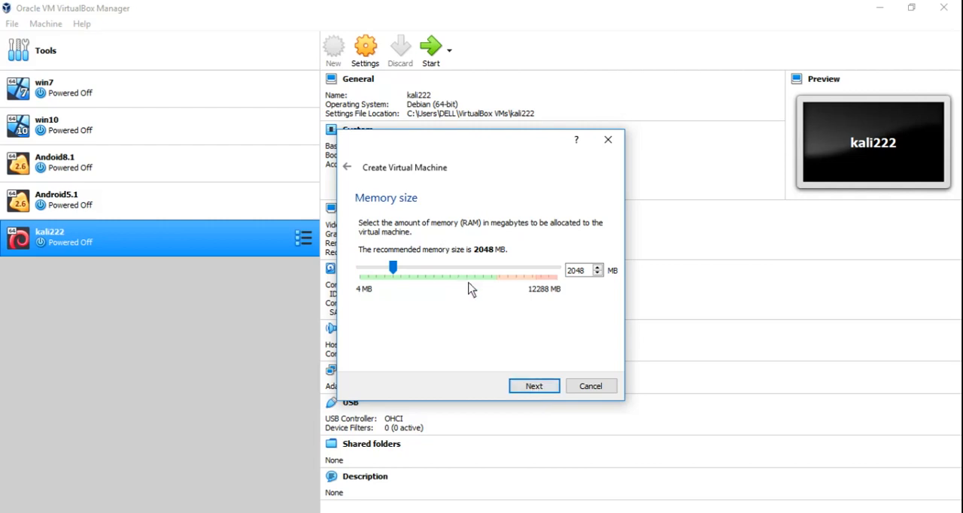
Continue past memory and create a dynamically allocated 50 GB VDI virtual hard disk for the machine.
{"action": "left_click_drag", "start_coordinate": [474, 273], "coordinate": [474, 273]}
{"action": "left_click", "coordinate": [534, 386]}
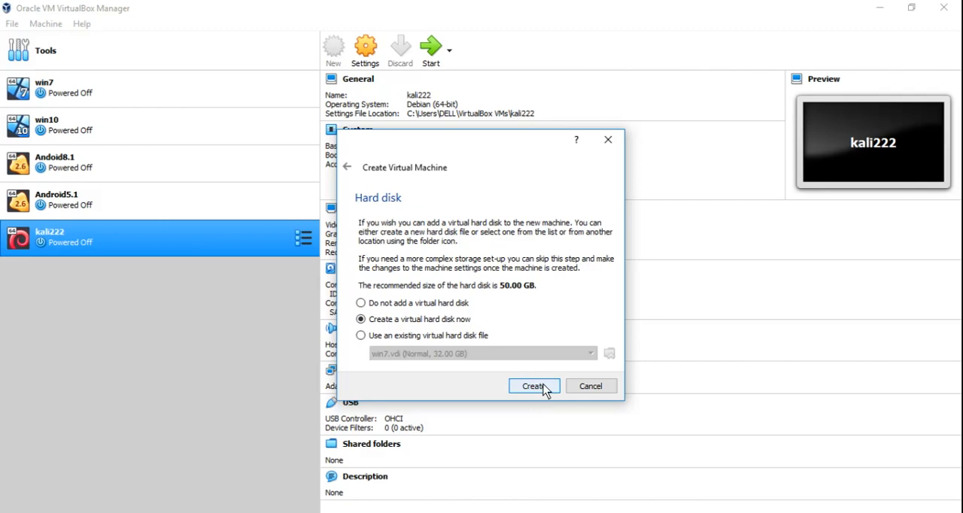
{"action": "left_click", "coordinate": [543, 388]}
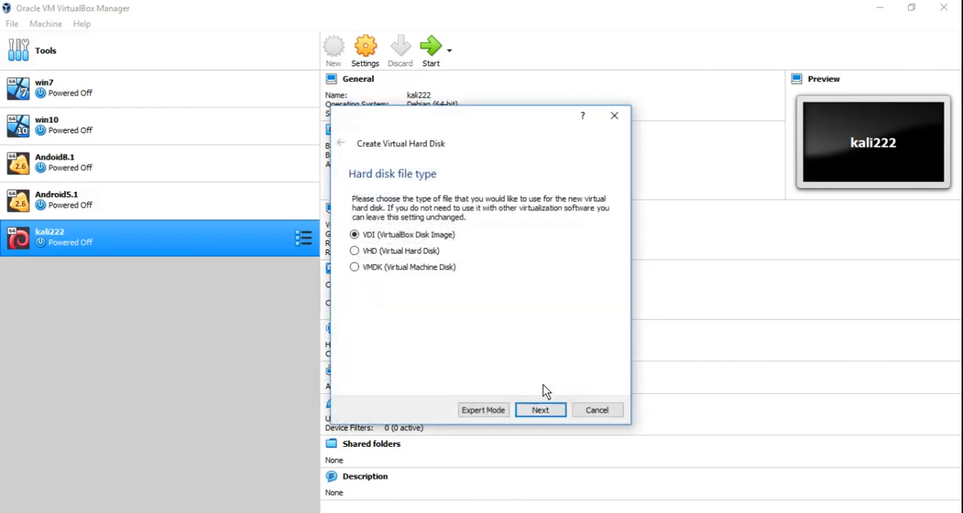
{"action": "left_click", "coordinate": [550, 410]}
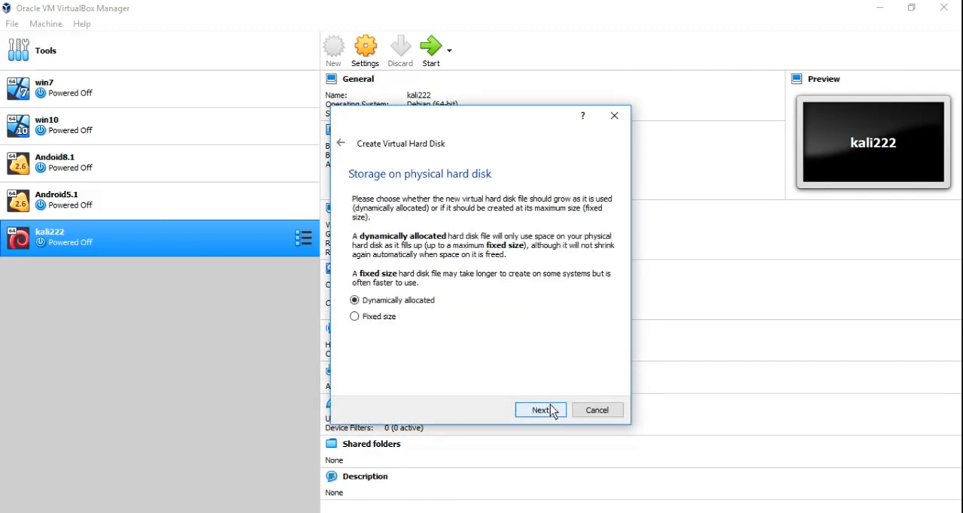
{"action": "left_click", "coordinate": [550, 410]}
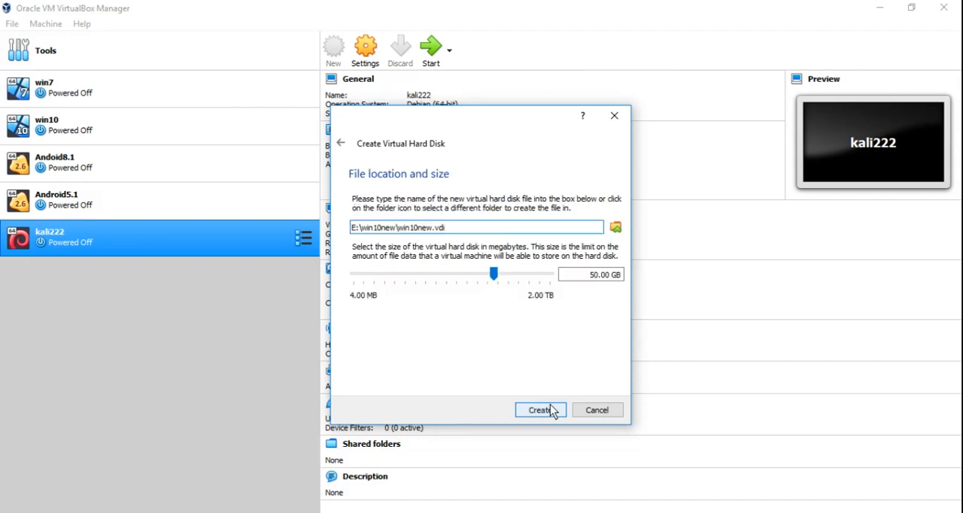
{"action": "left_click", "coordinate": [550, 410]}
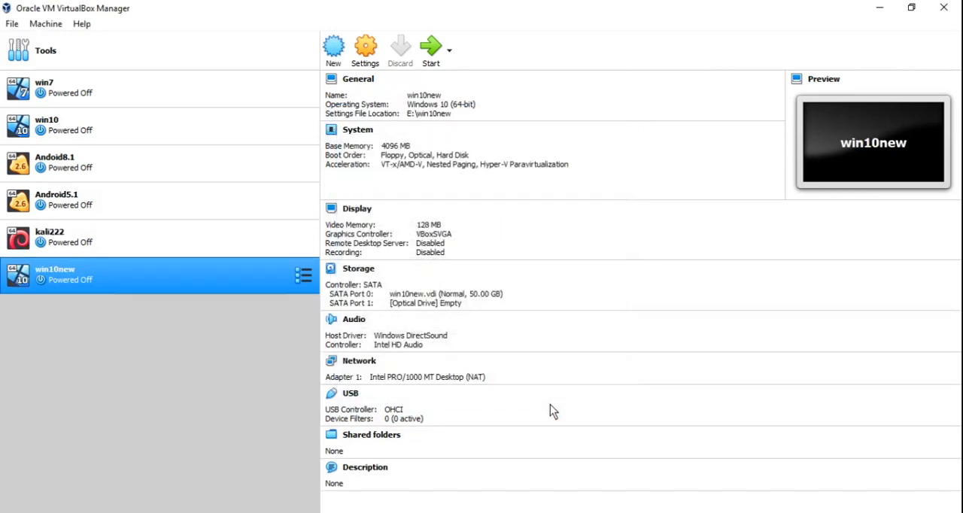
In the VM's storage settings, load Windows_10_AIO_22in1_x86_x64.iso into the empty optical drive and save.
{"action": "left_click", "coordinate": [365, 47]}
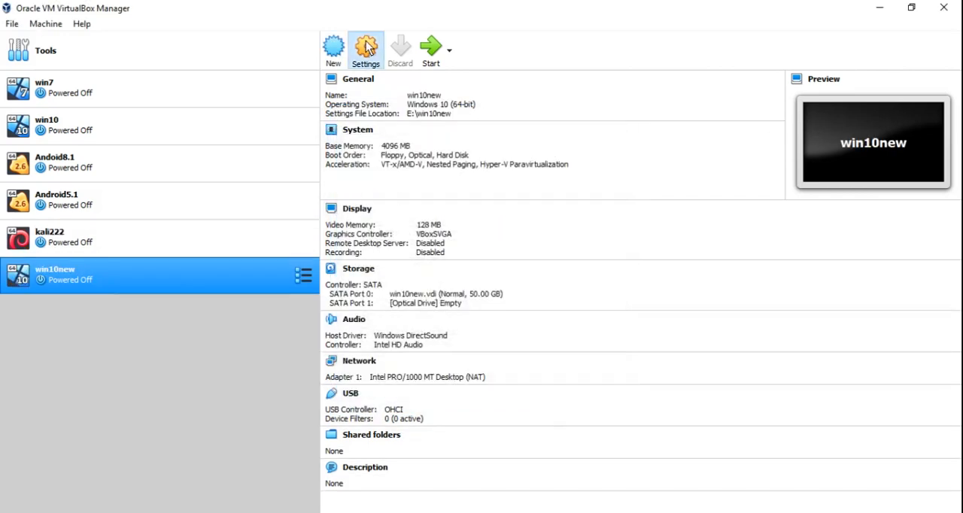
{"action": "left_click", "coordinate": [316, 194]}
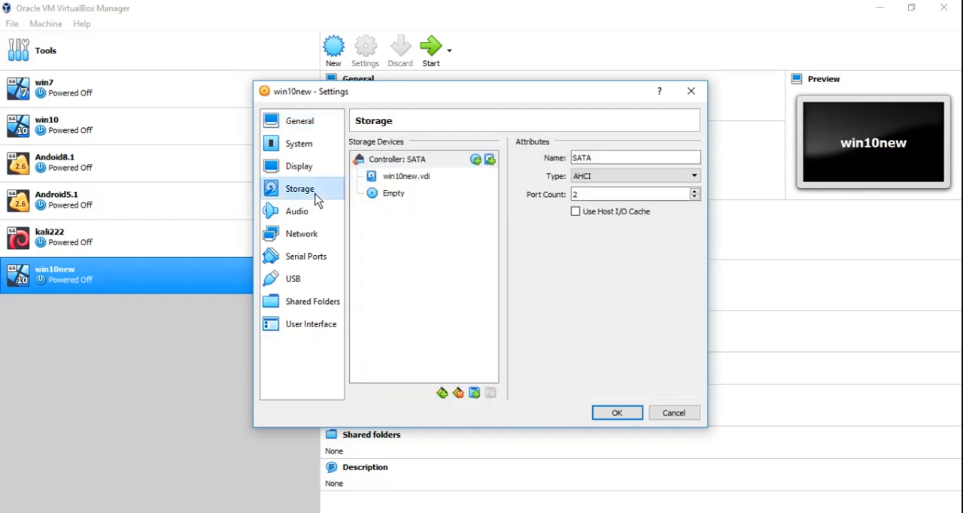
{"action": "left_click", "coordinate": [390, 197]}
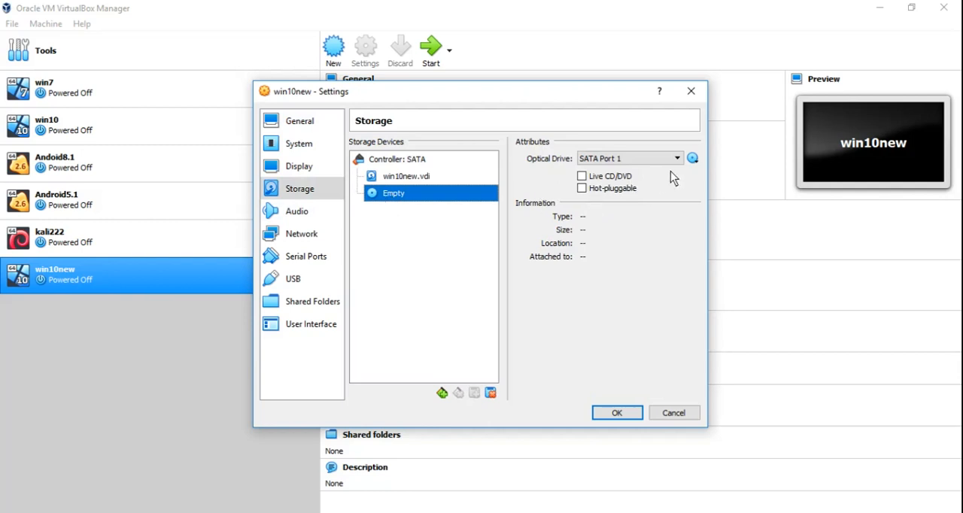
{"action": "left_click", "coordinate": [693, 159]}
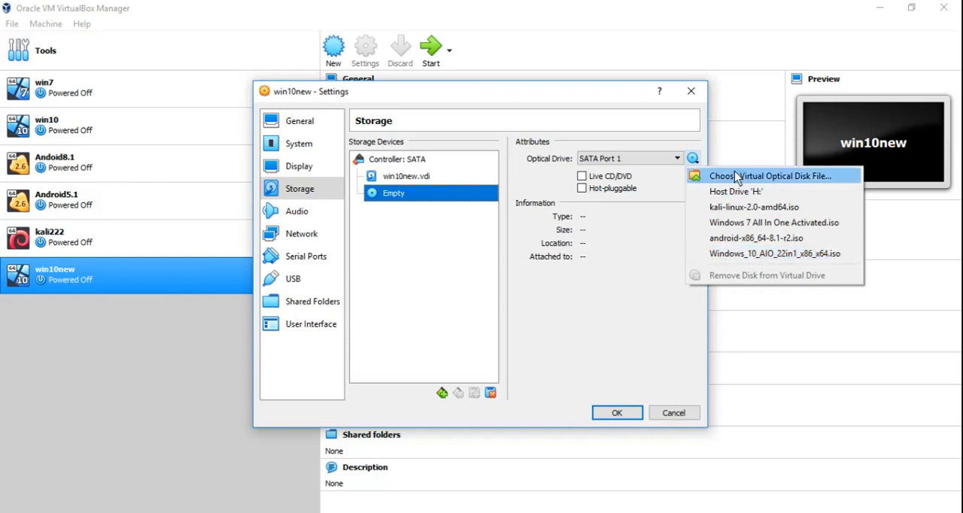
{"action": "left_click", "coordinate": [747, 255]}
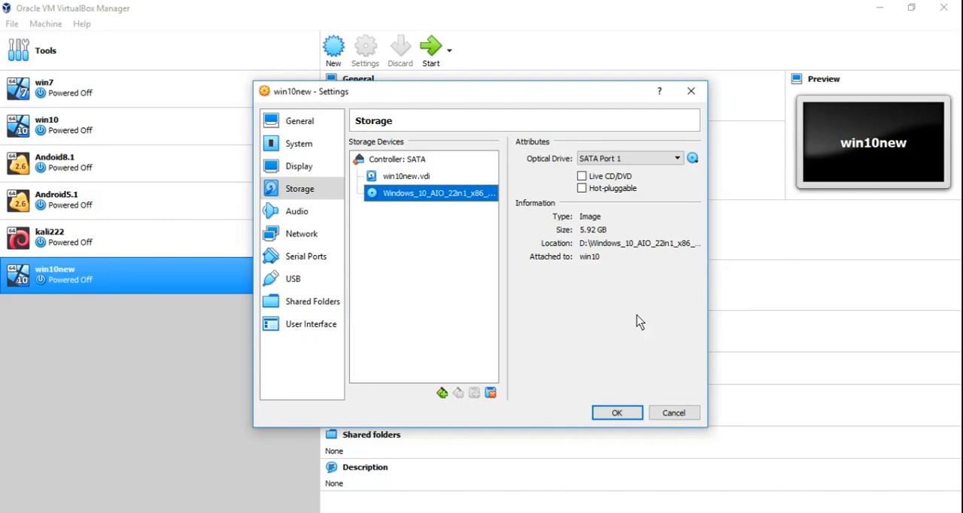
{"action": "left_click", "coordinate": [618, 407]}
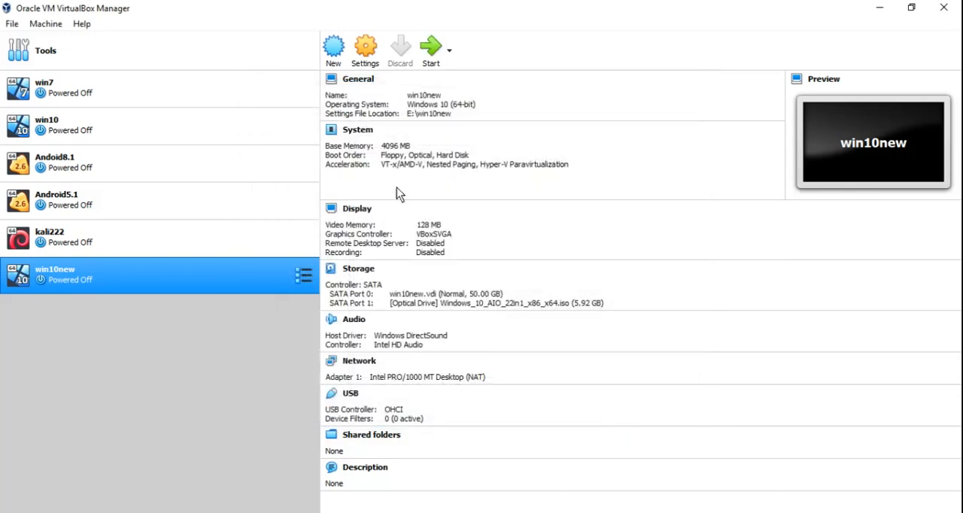
Start the win10new machine, maximize its window, and boot Windows 10 Setup (64-bit).
{"action": "left_click", "coordinate": [432, 52]}
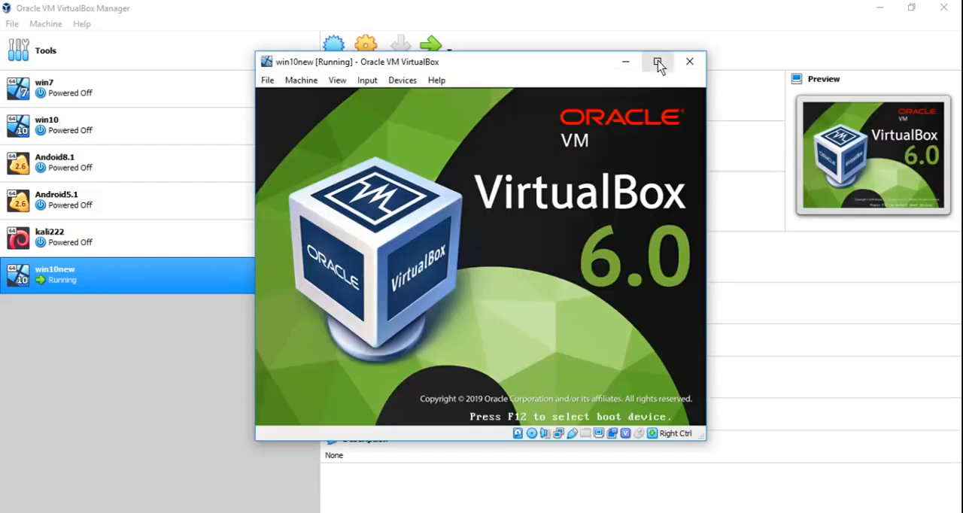
{"action": "left_click", "coordinate": [658, 62]}
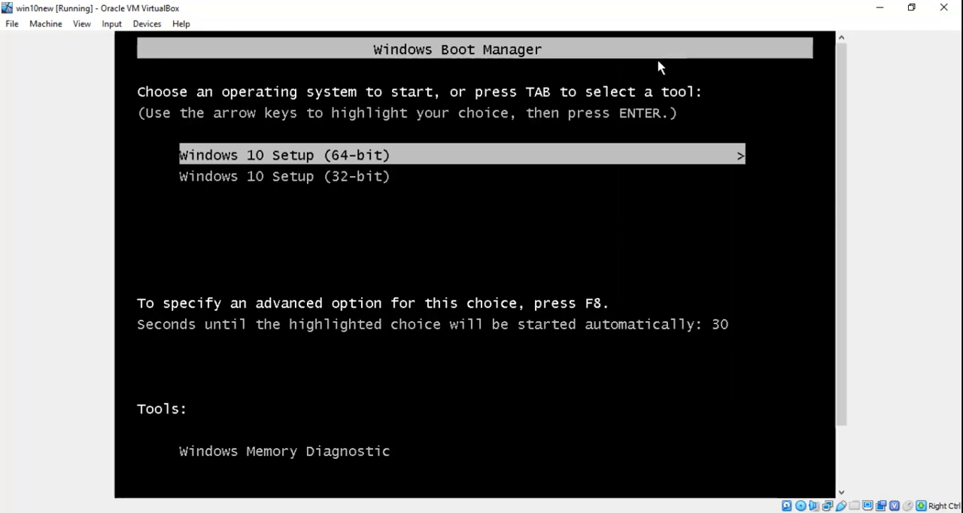
{"action": "key", "text": "Down"}
{"action": "key", "text": "Up"}
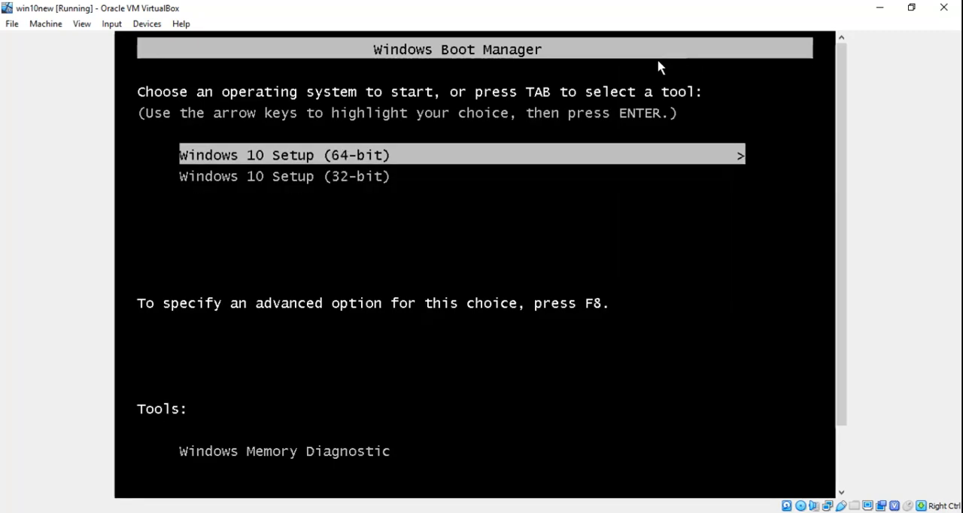
{"action": "key", "text": "Return"}
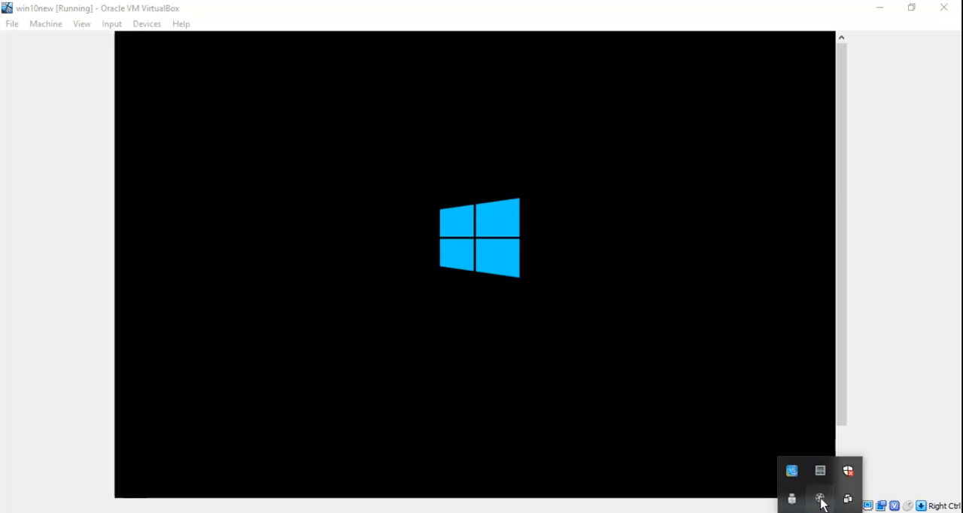
Switch the virtual machine window to scaled mode and maximize it.
{"action": "left_click", "coordinate": [820, 498]}
{"action": "left_click", "coordinate": [873, 480]}
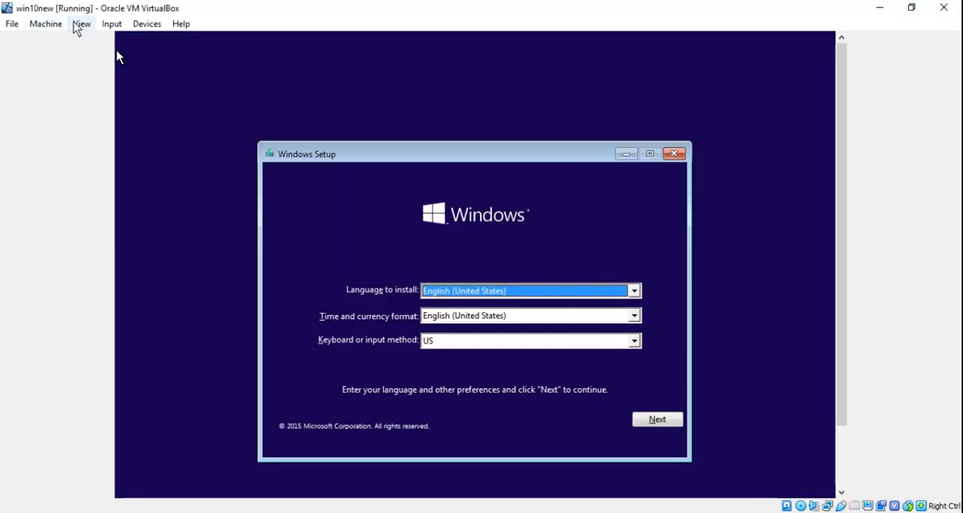
{"action": "left_click", "coordinate": [79, 25]}
{"action": "left_click", "coordinate": [96, 72]}
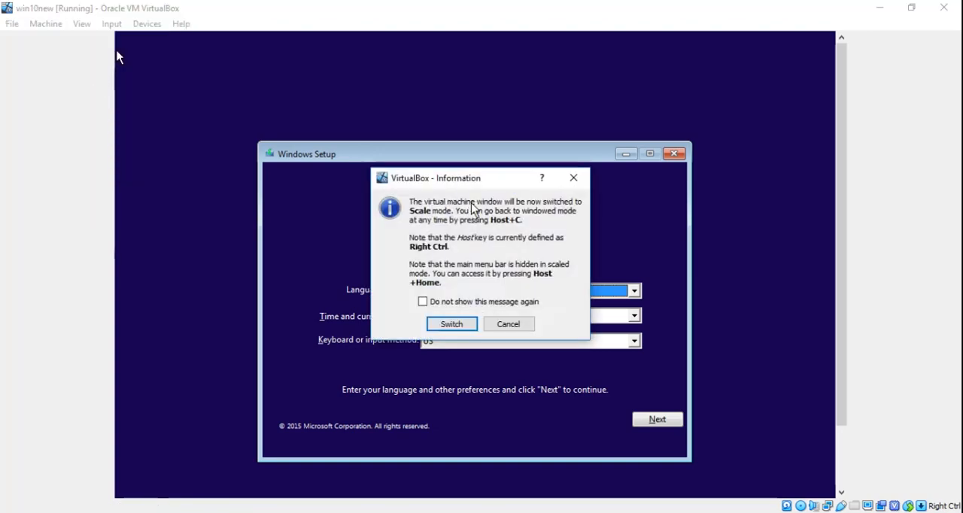
{"action": "left_click", "coordinate": [458, 331]}
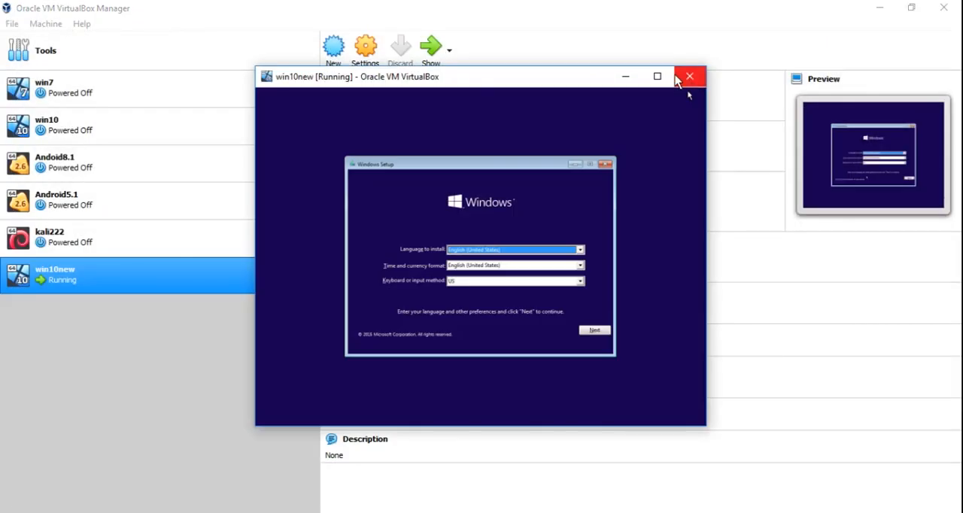
{"action": "left_click", "coordinate": [660, 77]}
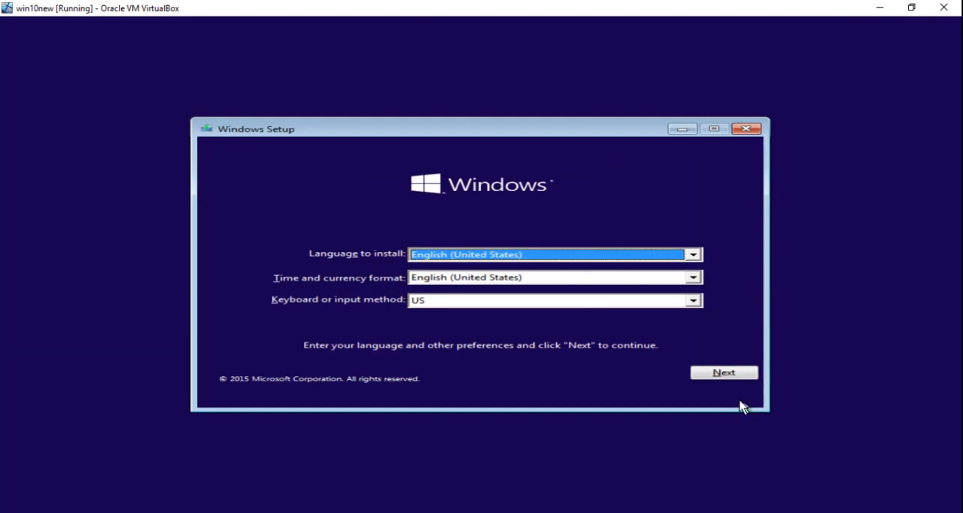
Accept the default language settings and start the Windows installation.
{"action": "left_click", "coordinate": [724, 373]}
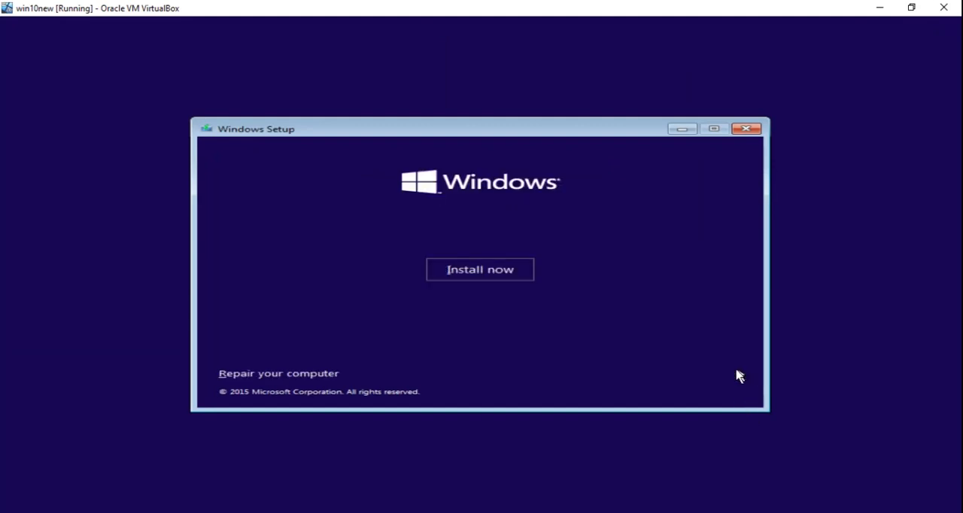
{"action": "left_click", "coordinate": [508, 275]}
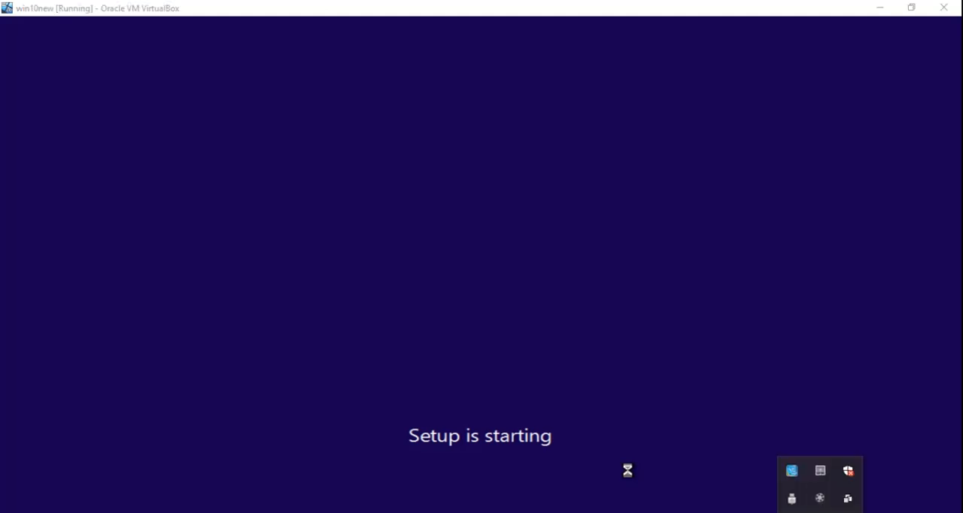
Skip the product key and proceed with Windows 10 Pro as the edition to install.
{"action": "left_click", "coordinate": [820, 498]}
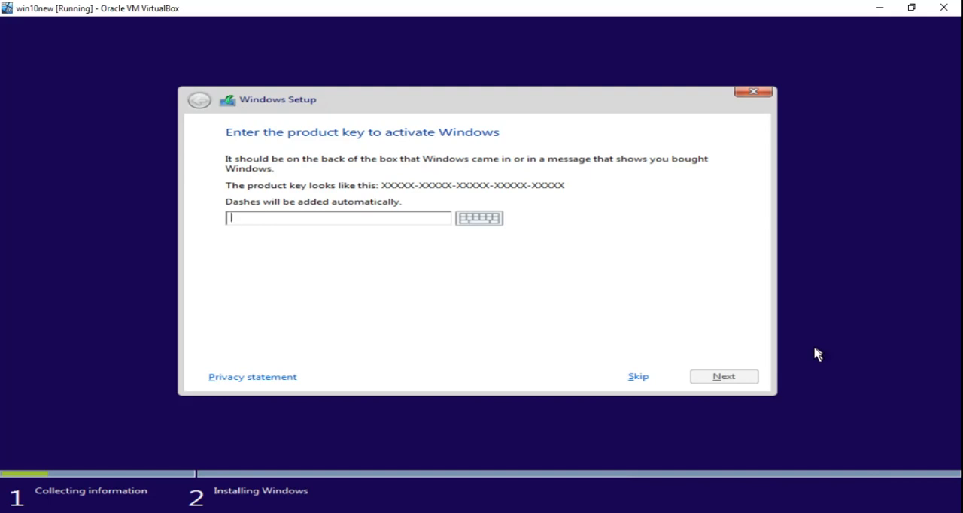
{"action": "left_click", "coordinate": [633, 378]}
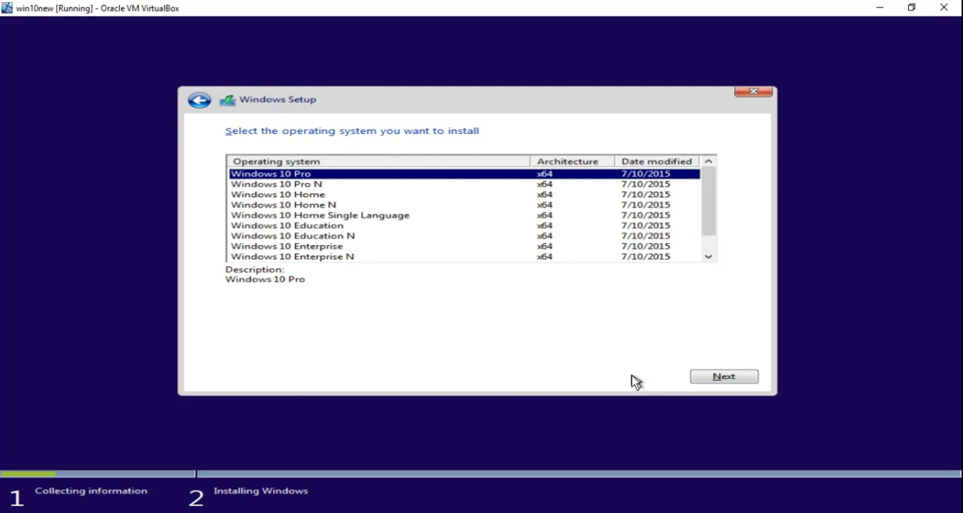
{"action": "left_click", "coordinate": [717, 380]}
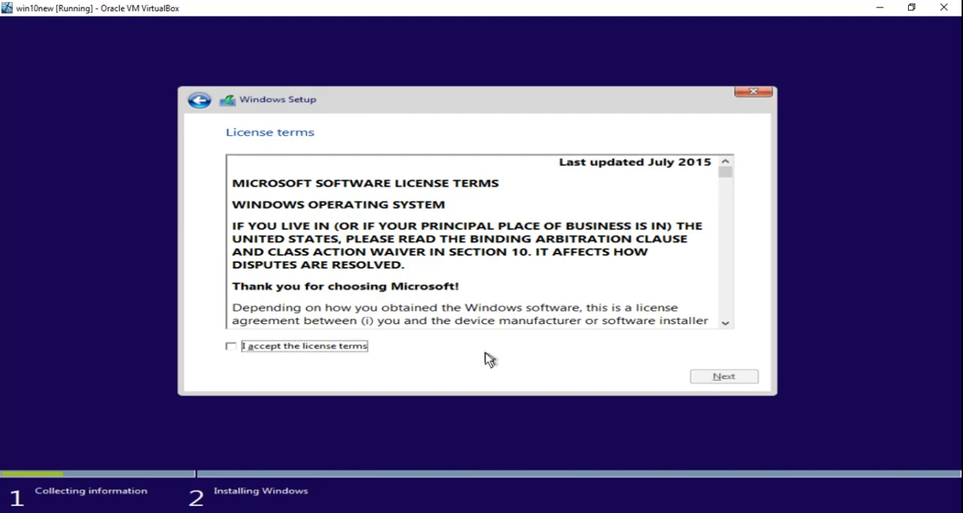
Accept the license terms, scroll through them, and continue.
{"action": "left_click", "coordinate": [350, 347]}
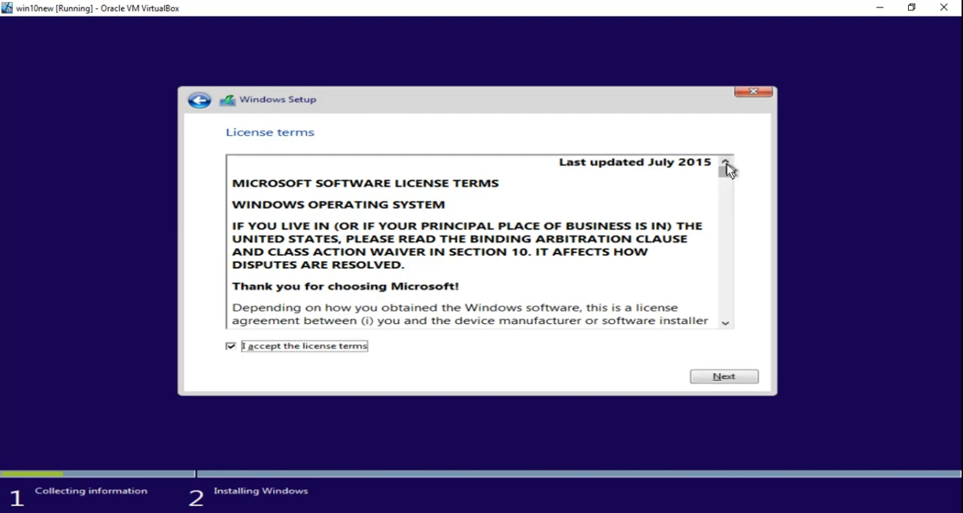
{"action": "left_click_drag", "start_coordinate": [729, 175], "coordinate": [728, 323]}
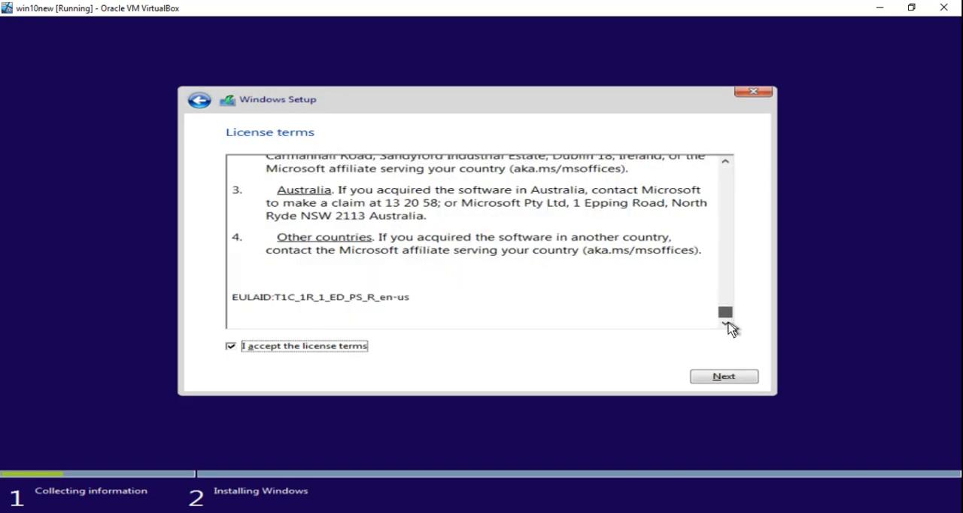
{"action": "left_click", "coordinate": [719, 381]}
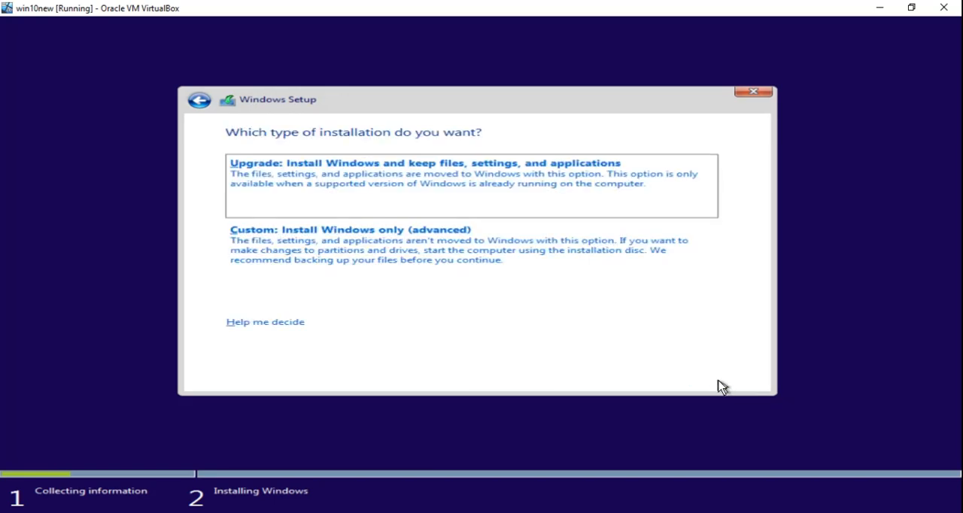
Choose a custom installation and create a new 51200 MB partition on Drive 0's unallocated space.
{"action": "left_click", "coordinate": [561, 272]}
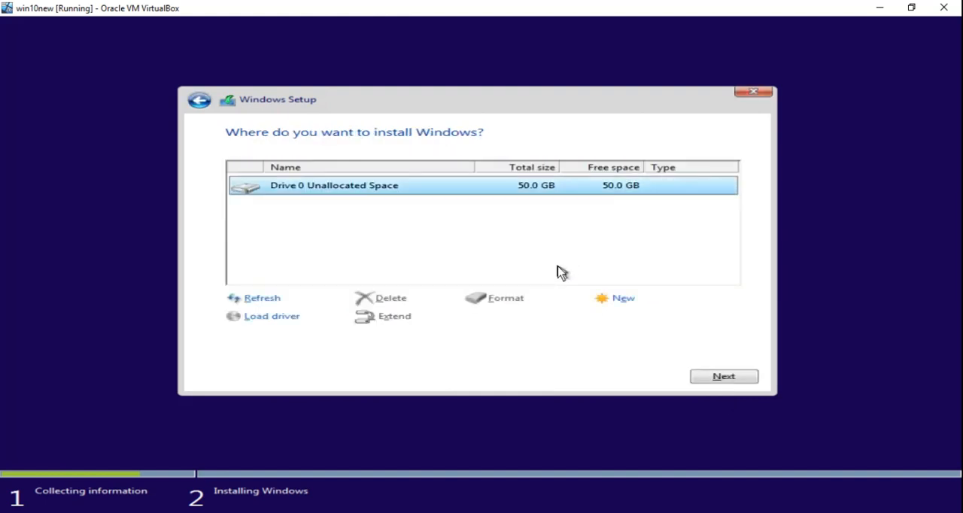
{"action": "left_click", "coordinate": [625, 299]}
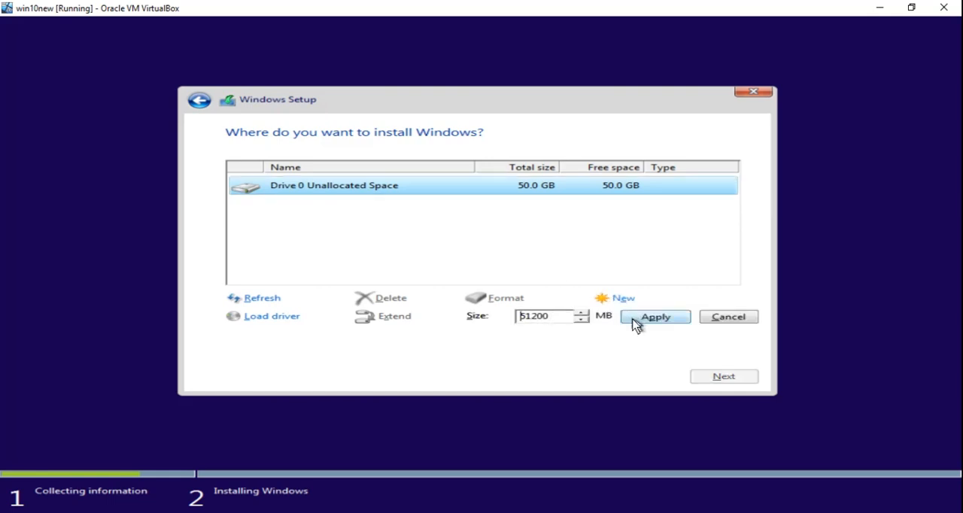
{"action": "left_click", "coordinate": [634, 322]}
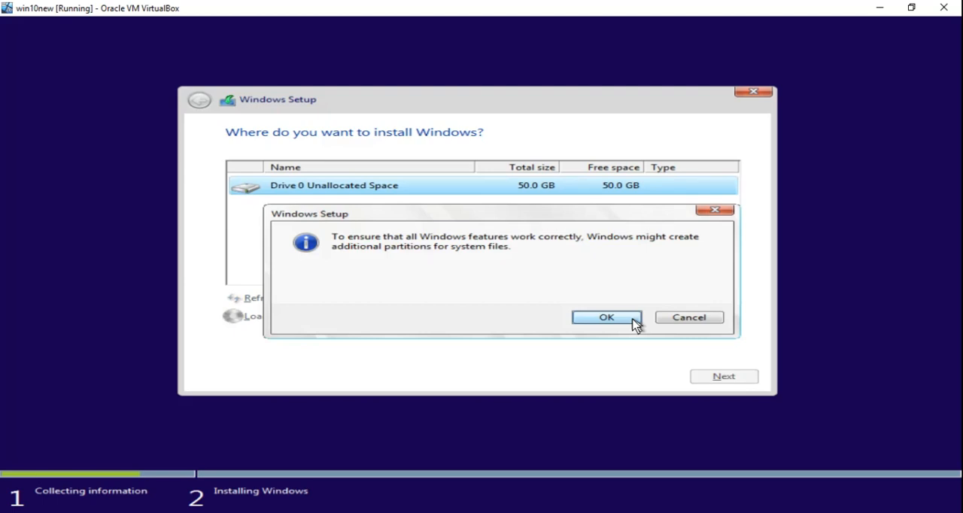
{"action": "left_click", "coordinate": [607, 317]}
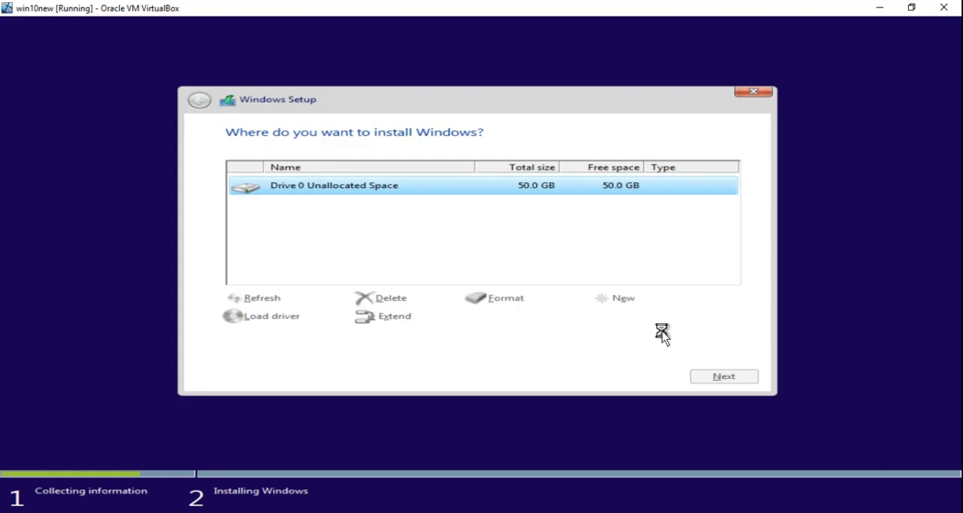
Start installing Windows on the new partition.
{"action": "left_click", "coordinate": [708, 378]}
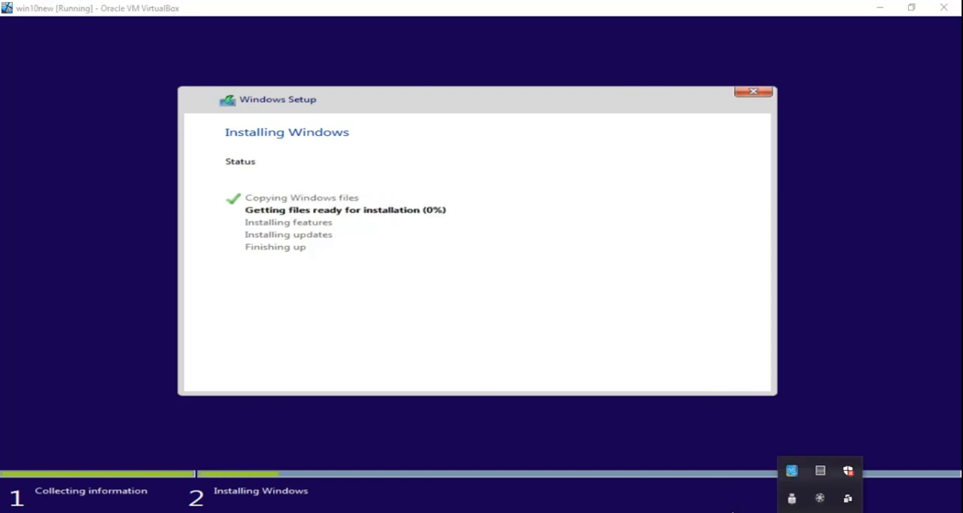
{"action": "left_click", "coordinate": [820, 498]}
{"action": "left_click", "coordinate": [873, 488]}
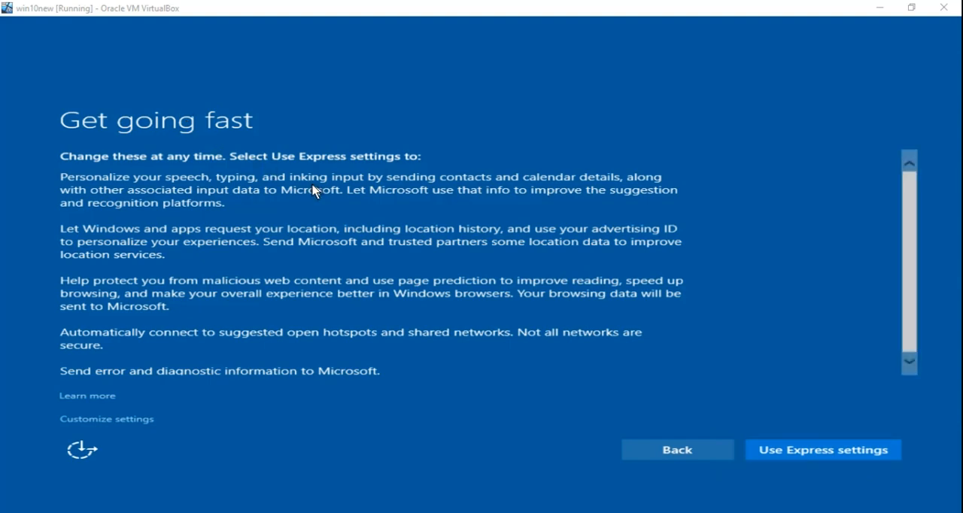
Open the custom settings and turn off all personalization and location options.
{"action": "left_click", "coordinate": [136, 423]}
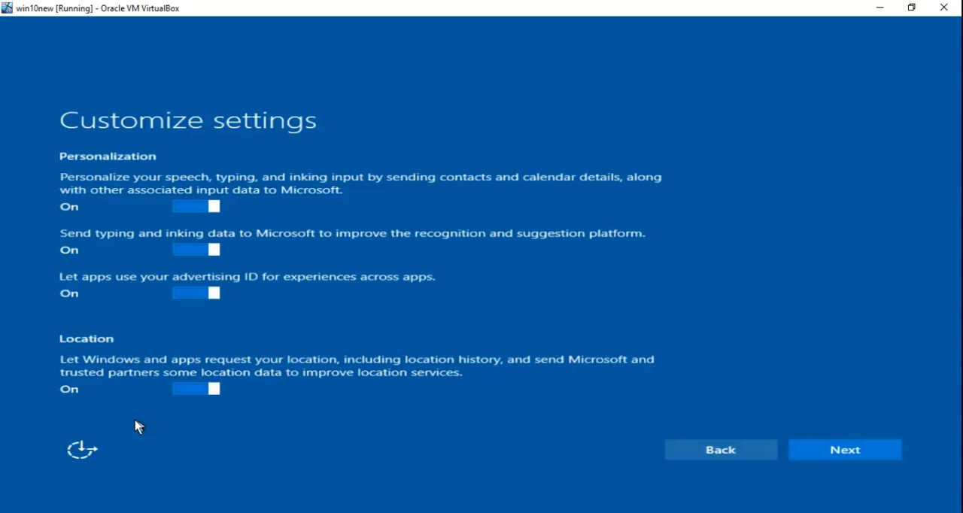
{"action": "left_click", "coordinate": [180, 207]}
{"action": "left_click", "coordinate": [186, 251]}
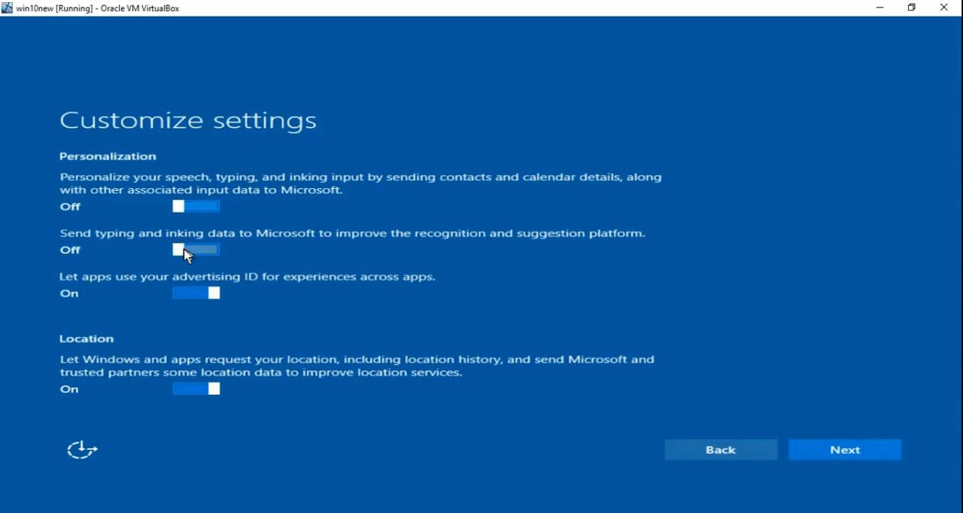
{"action": "left_click", "coordinate": [189, 298]}
{"action": "left_click", "coordinate": [187, 392]}
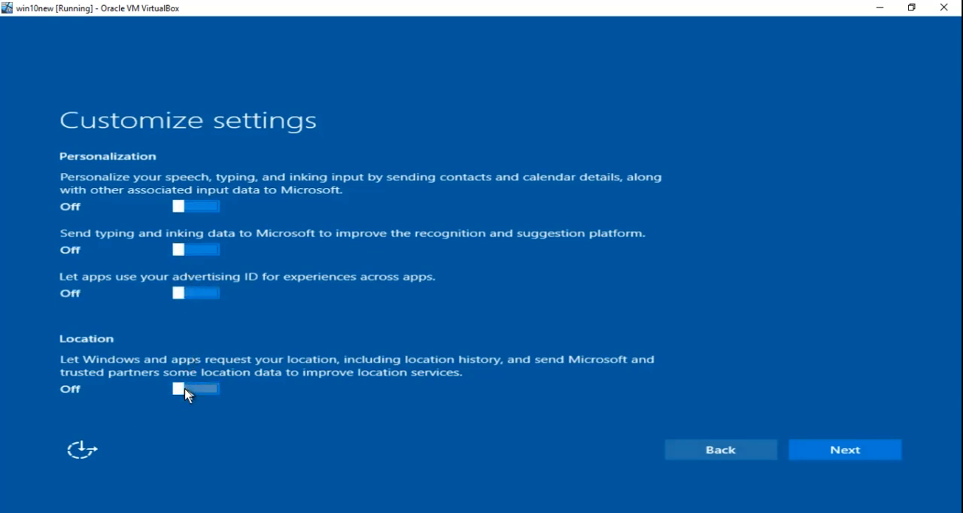
{"action": "left_click", "coordinate": [823, 456]}
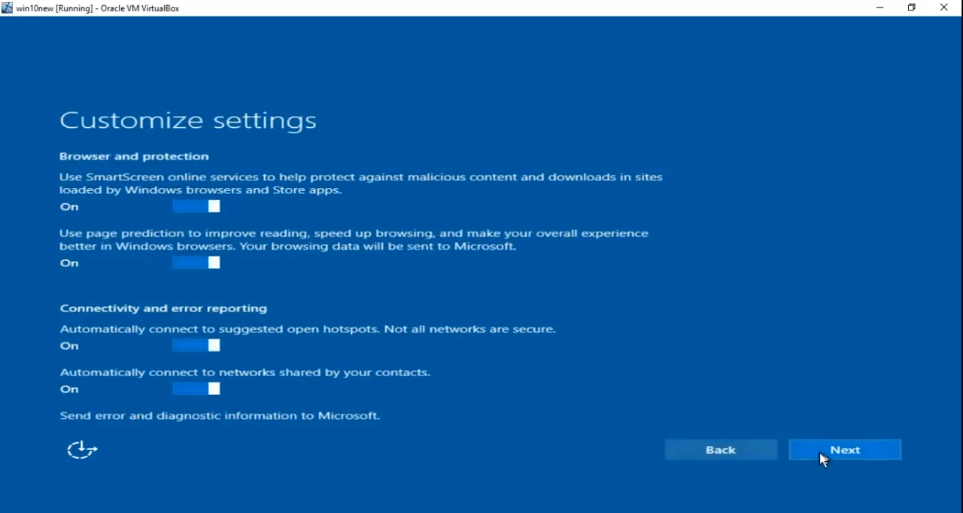
Turn off all browser protection, connectivity and error reporting options and continue.
{"action": "left_click", "coordinate": [185, 207]}
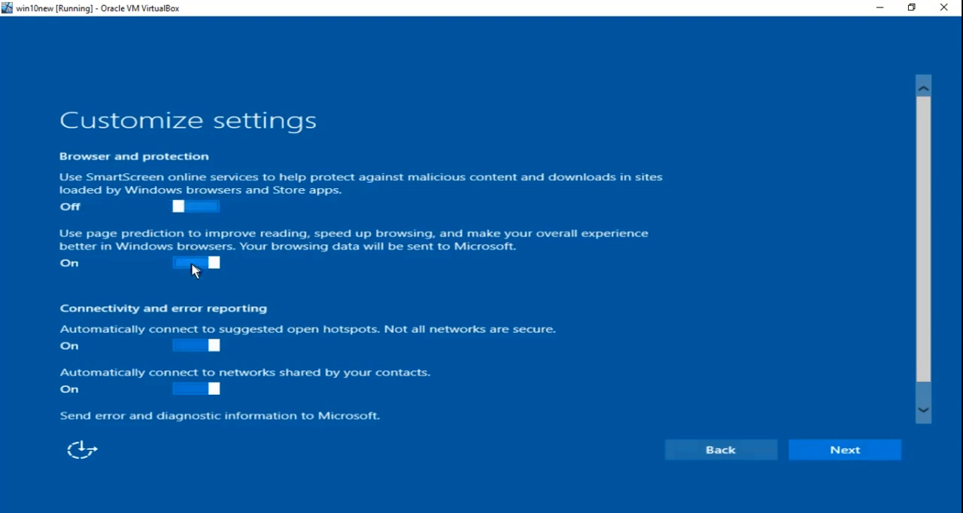
{"action": "left_click", "coordinate": [194, 268]}
{"action": "left_click", "coordinate": [196, 345]}
{"action": "left_click", "coordinate": [195, 390]}
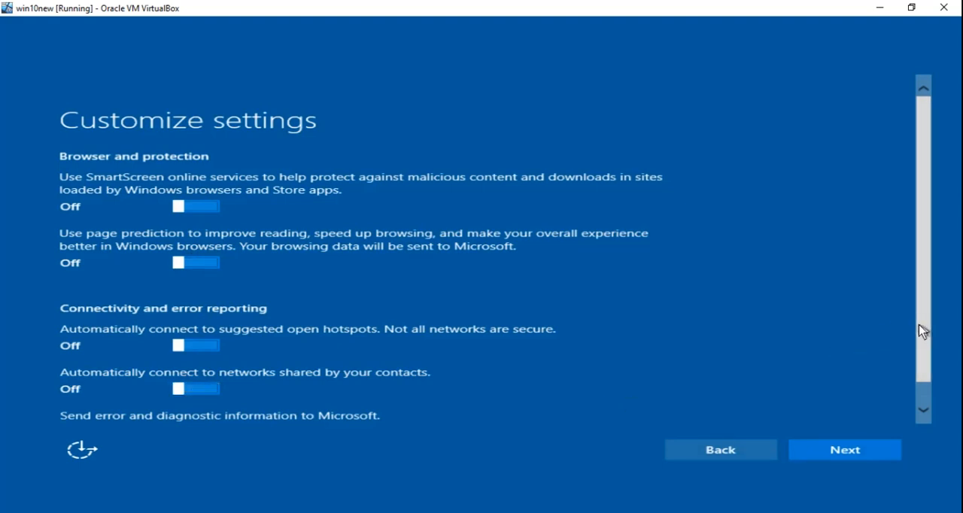
{"action": "left_click_drag", "start_coordinate": [920, 329], "coordinate": [921, 369]}
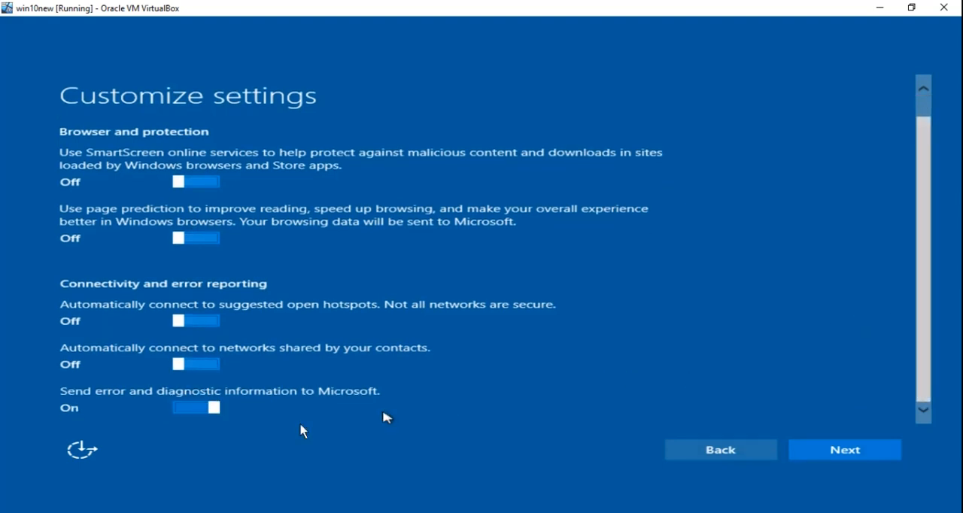
{"action": "left_click", "coordinate": [182, 411]}
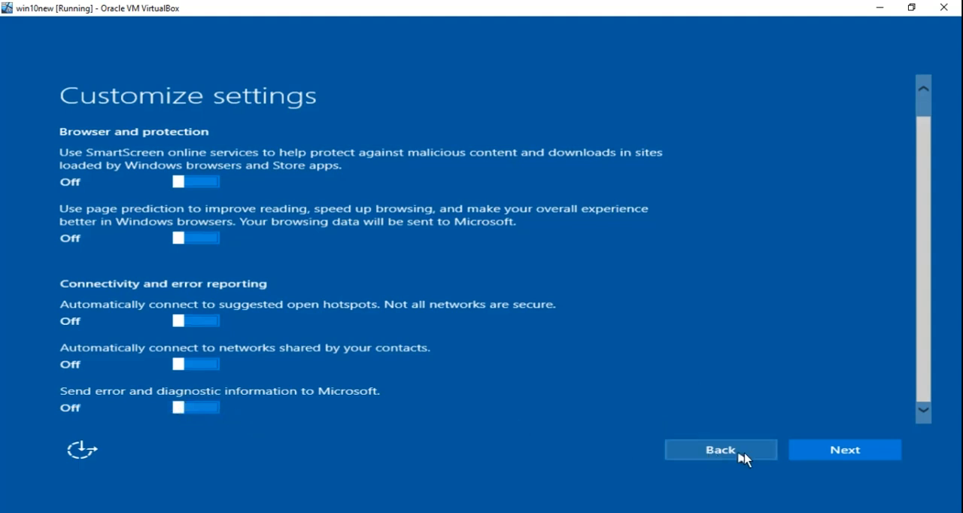
{"action": "left_click", "coordinate": [813, 455]}
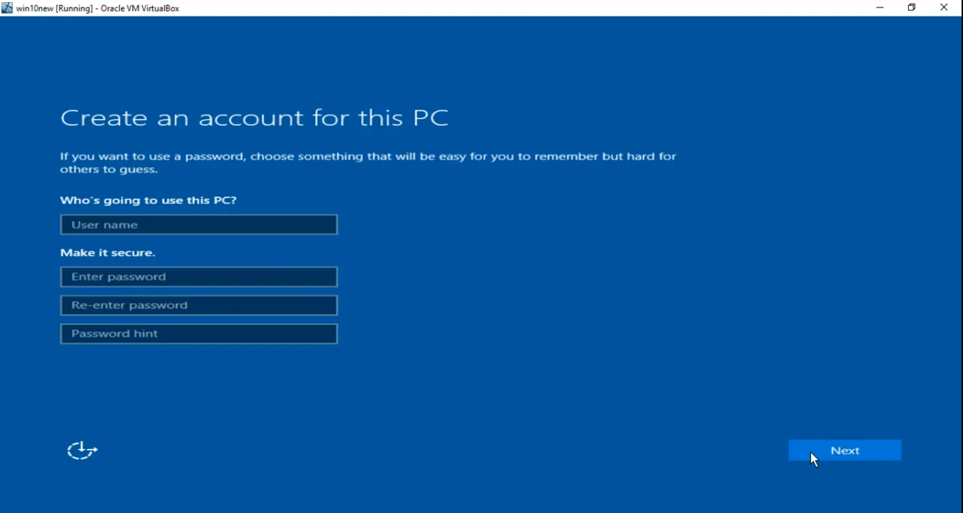
Enter the account's user name.
{"action": "left_click", "coordinate": [272, 234]}
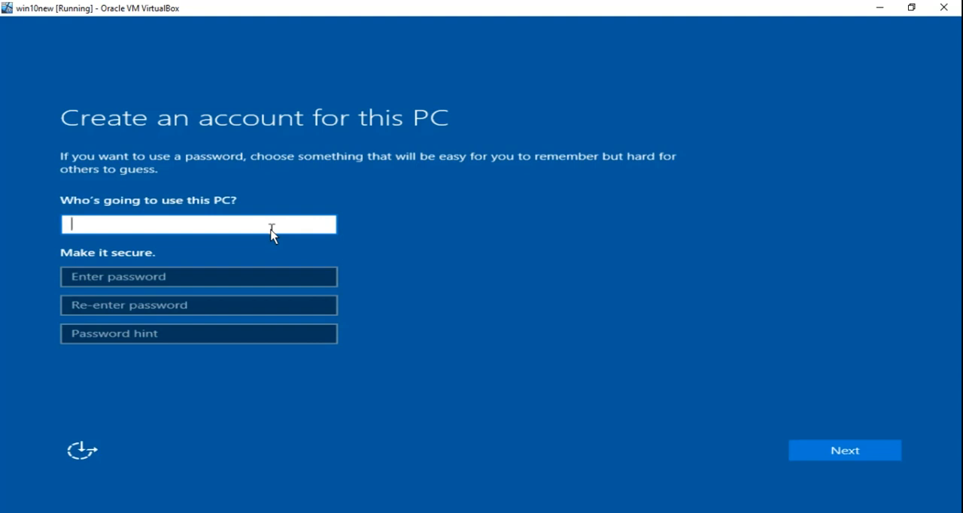
{"action": "type", "text": "shubham"}
Enter and confirm the account password, add a password hint, and continue.
{"action": "left_click", "coordinate": [233, 275]}
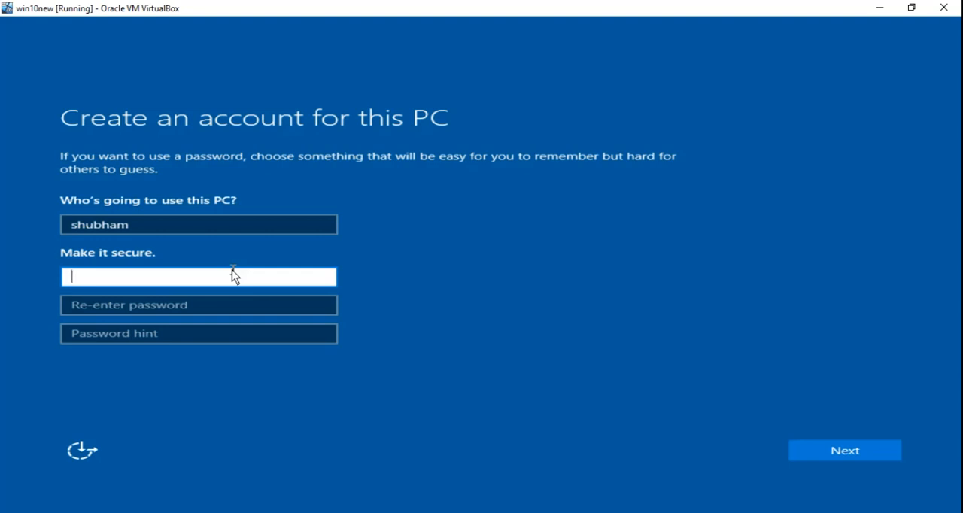
{"action": "type", "text": "••••••"}
{"action": "key", "text": "Tab"}
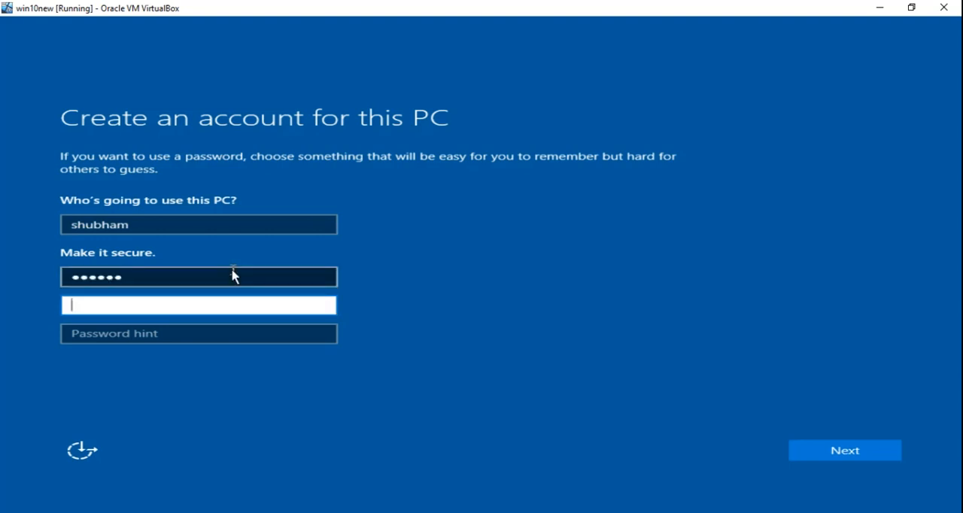
{"action": "type", "text": "••••••"}
{"action": "left_click", "coordinate": [218, 336]}
{"action": "type", "text": "6"}
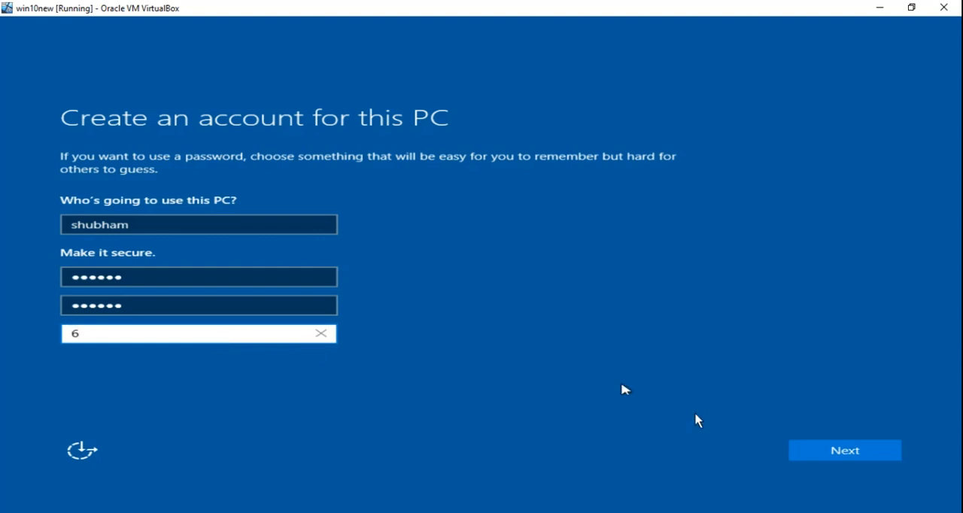
{"action": "left_click", "coordinate": [816, 448]}
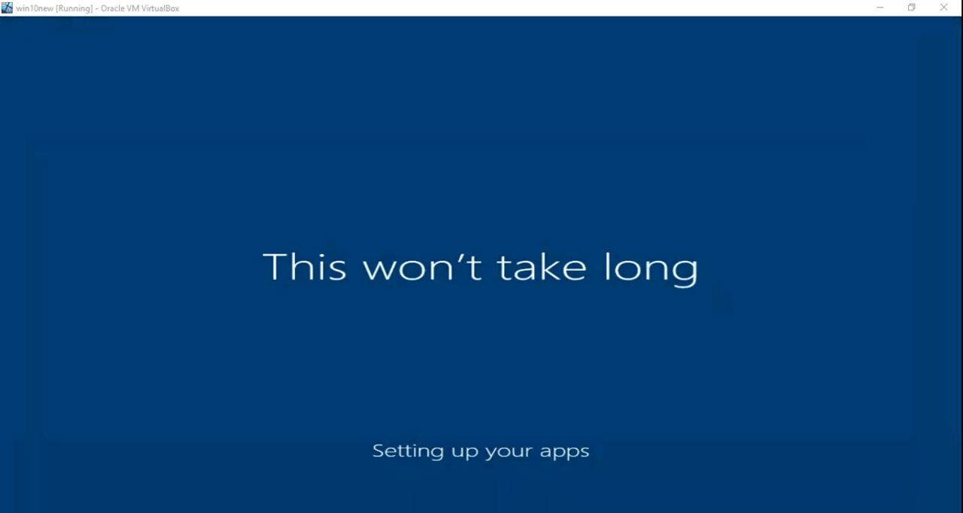
Check the network connection status in the notification area.
{"action": "left_click", "coordinate": [820, 512]}
{"action": "left_click", "coordinate": [821, 508]}
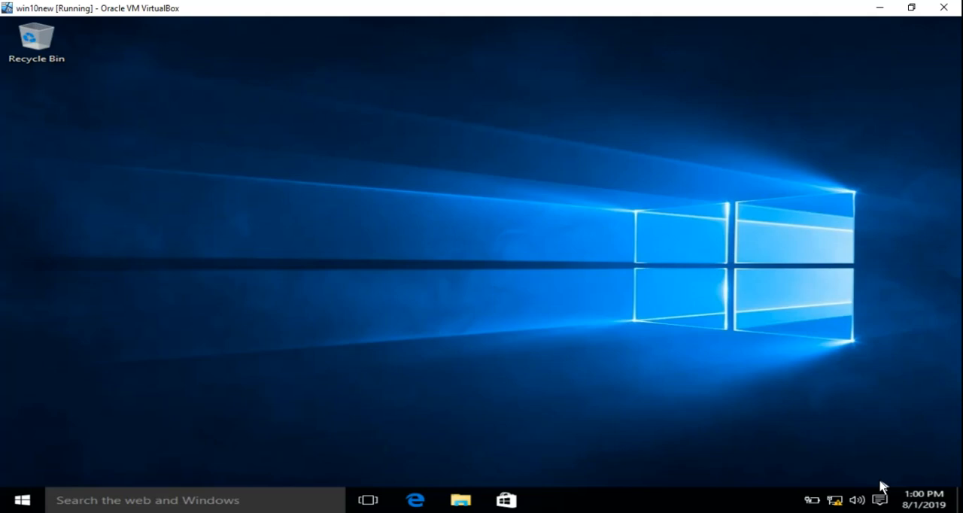
{"action": "left_click", "coordinate": [821, 512]}
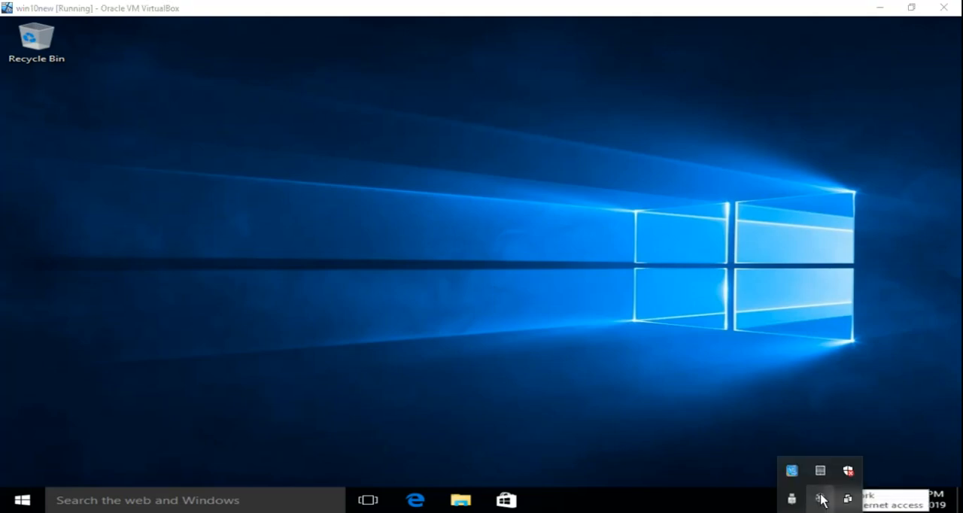